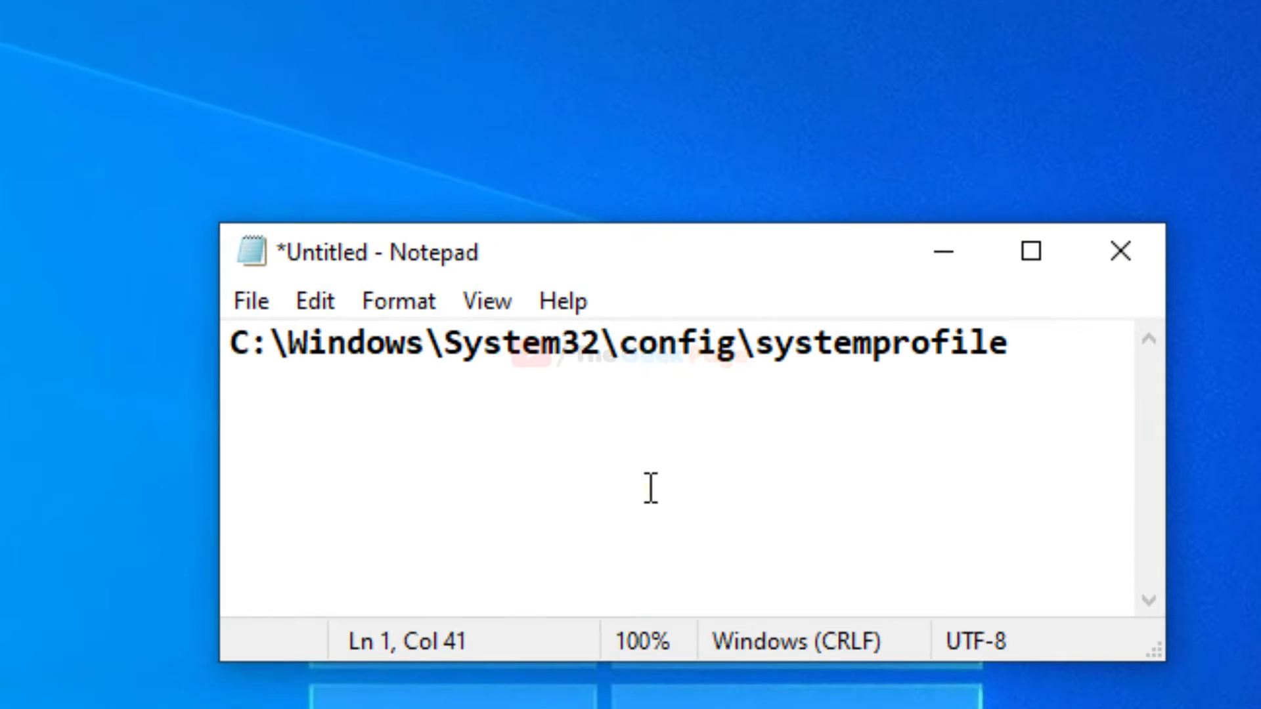
- Highlight the Windows, System32\config and systemprofile parts of the path, then open This PC via search
double_click(366, 385)
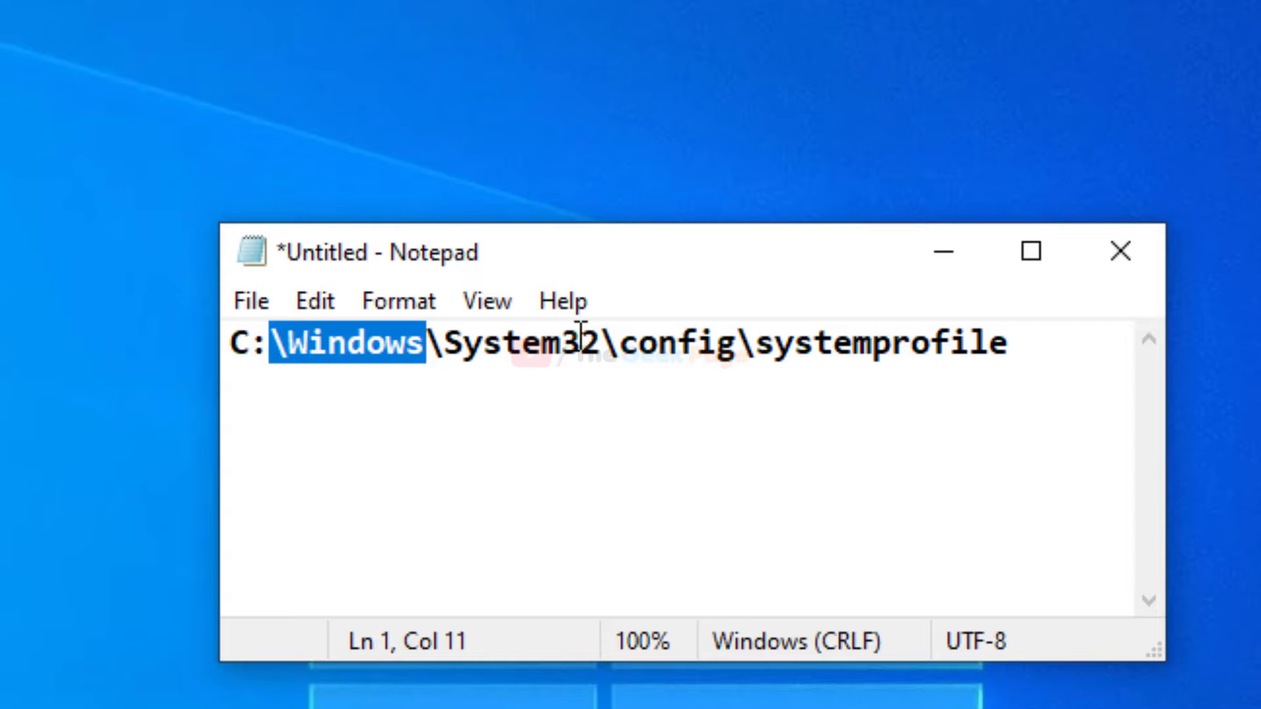
left_click(523, 343)
left_click_drag(524, 343, 651, 352)
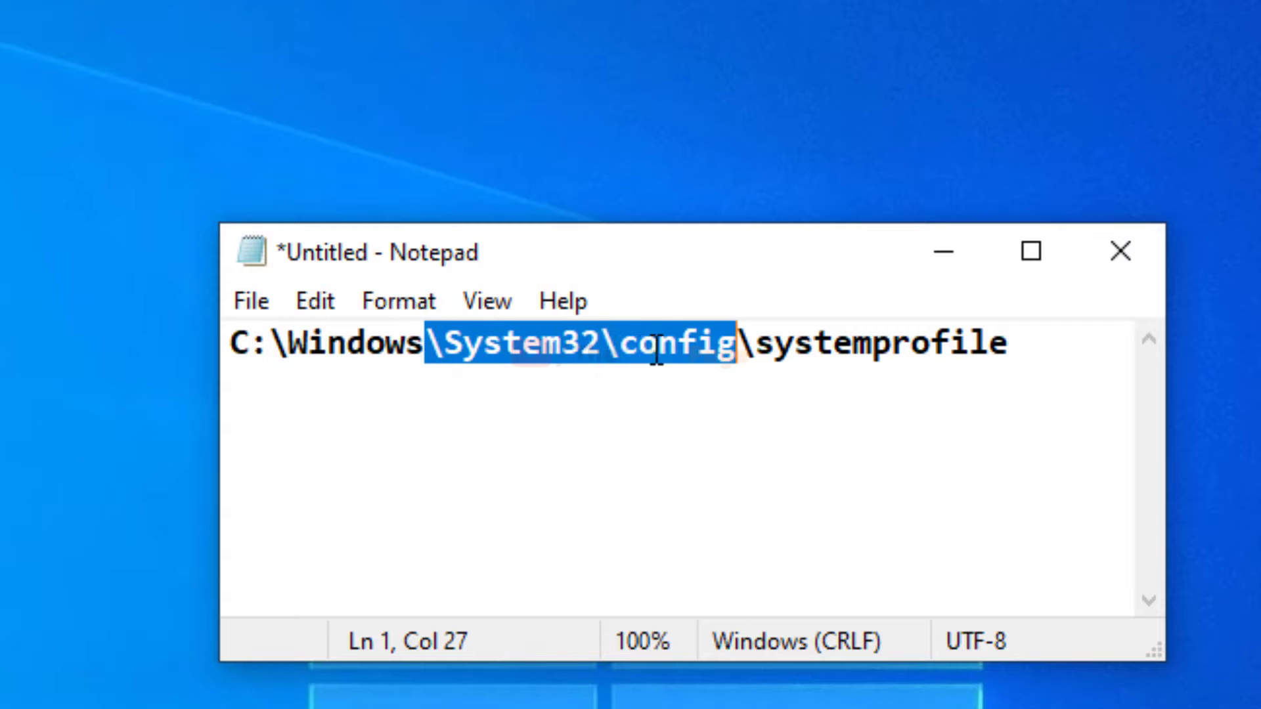
double_click(818, 344)
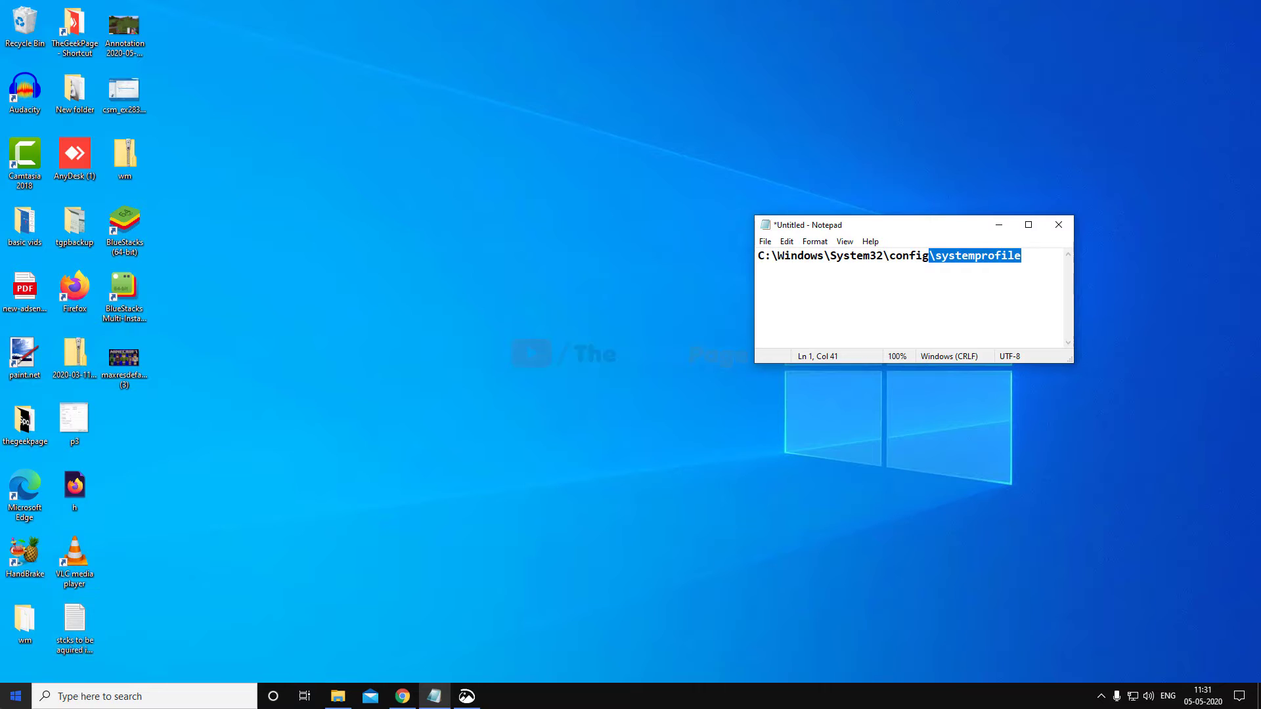
left_click(73, 697)
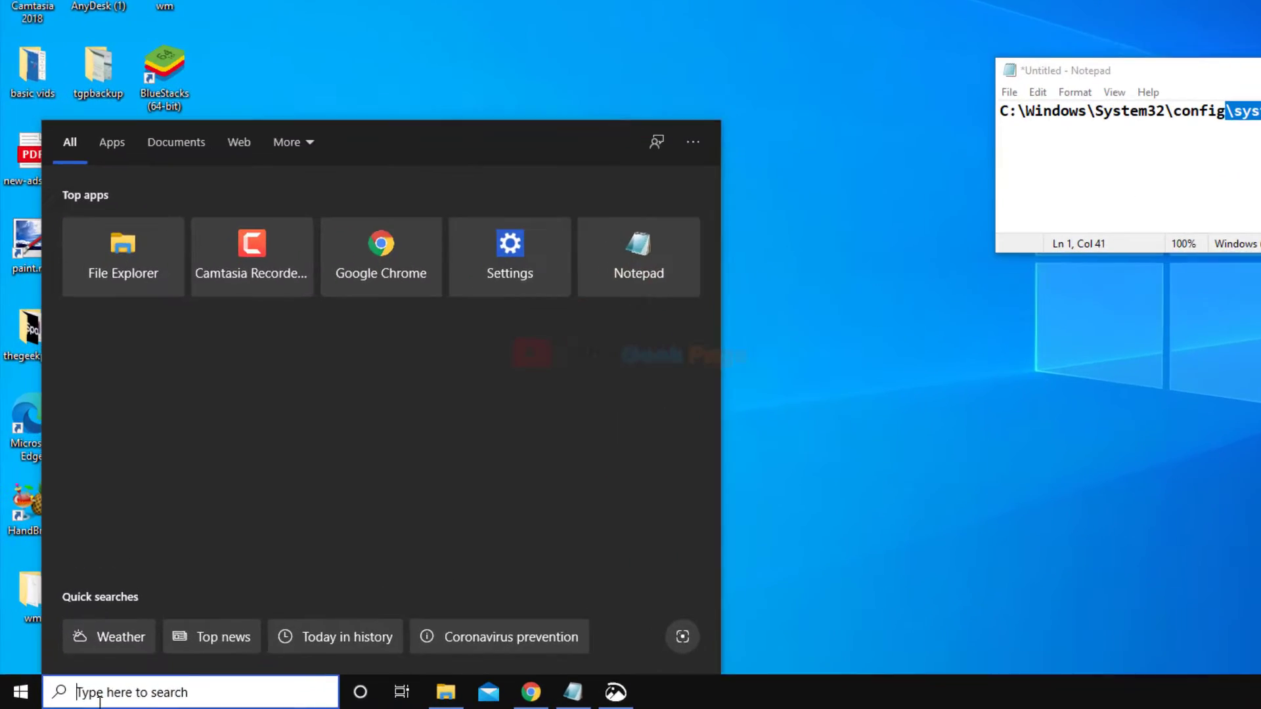
type("th")
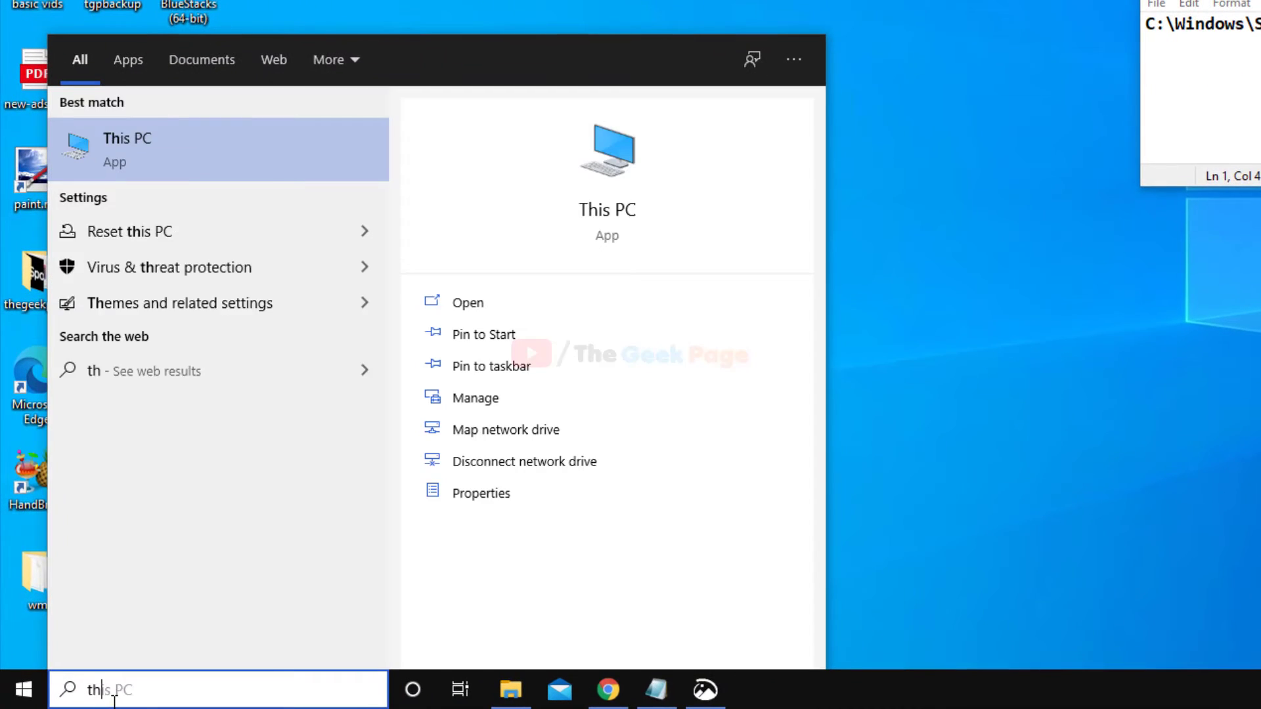
type("is pc")
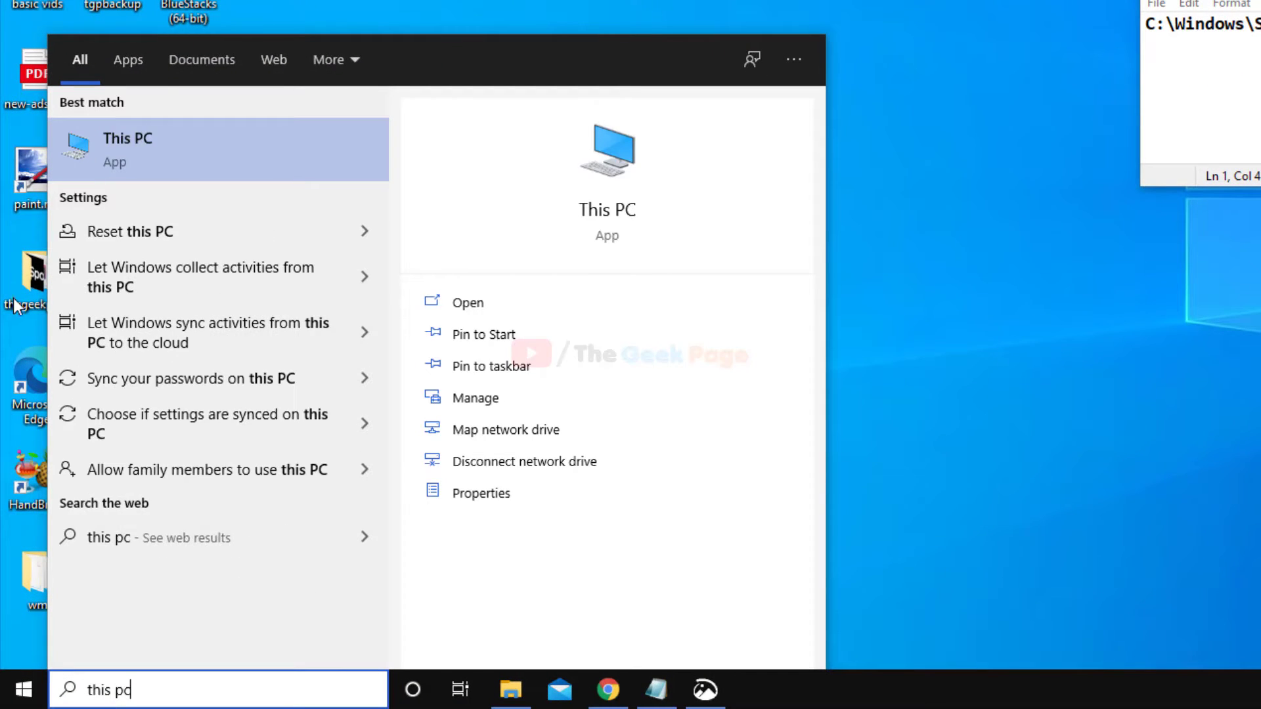
left_click(224, 139)
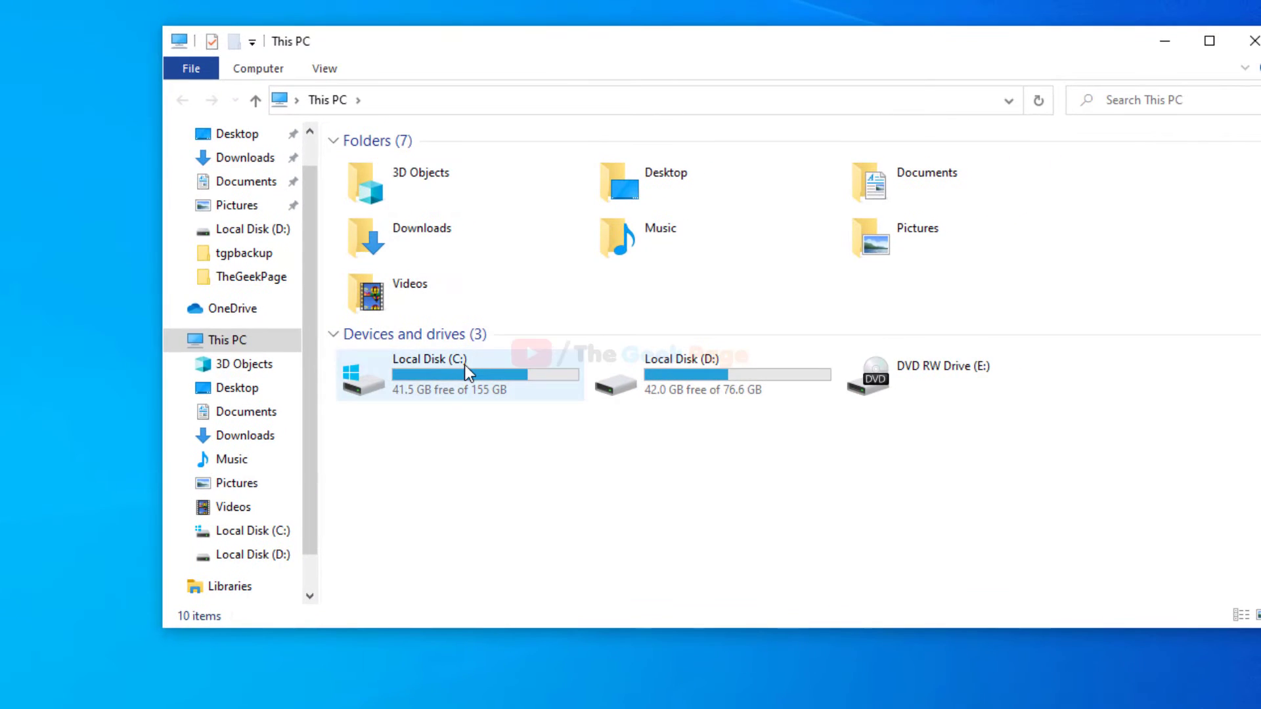
- Drill down from Local Disk (C:) through Windows, System32 and config into systemprofile
double_click(464, 374)
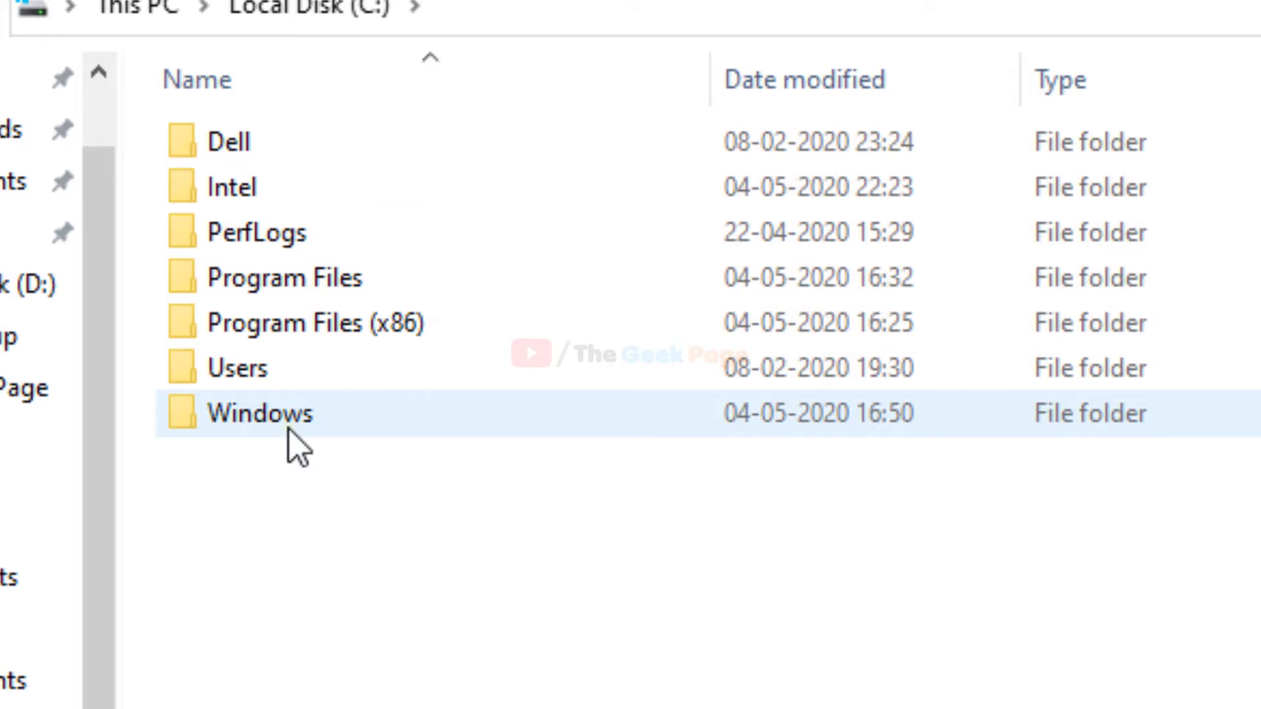
double_click(290, 414)
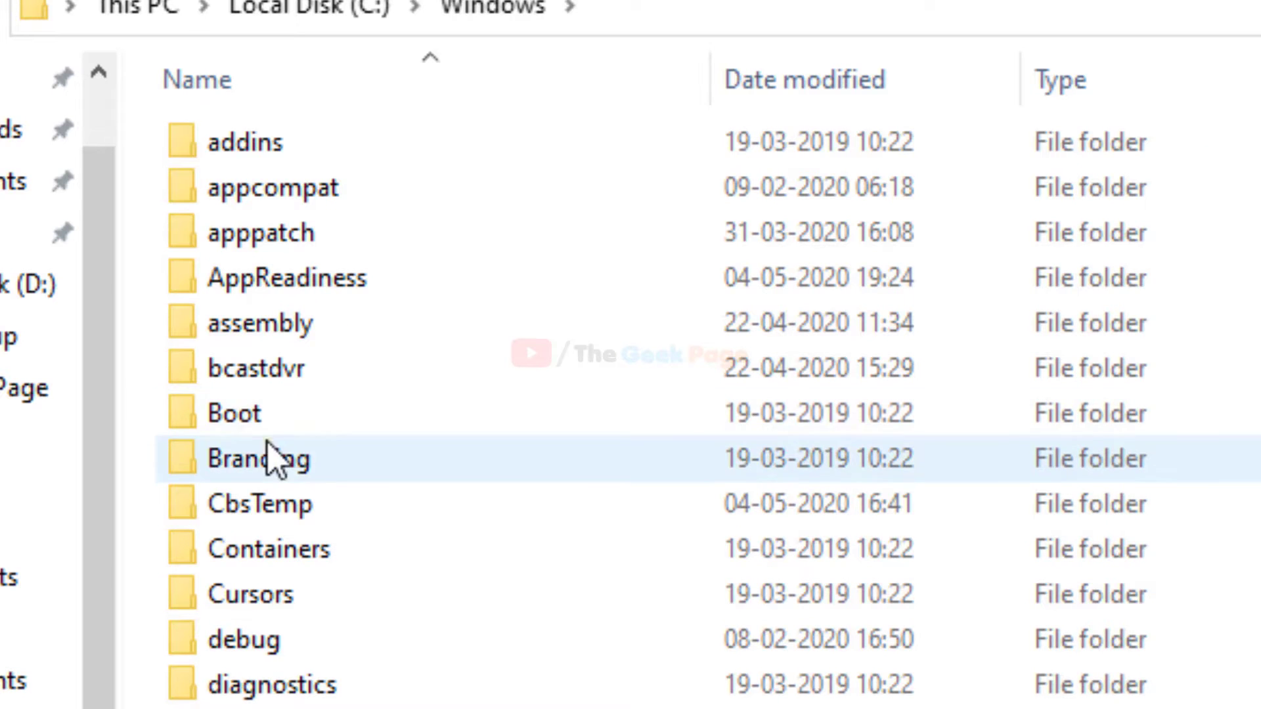
left_click(296, 448)
key("s")
scroll(268, 442, "down", 1)
scroll(269, 443, "down", 3)
left_click(276, 517)
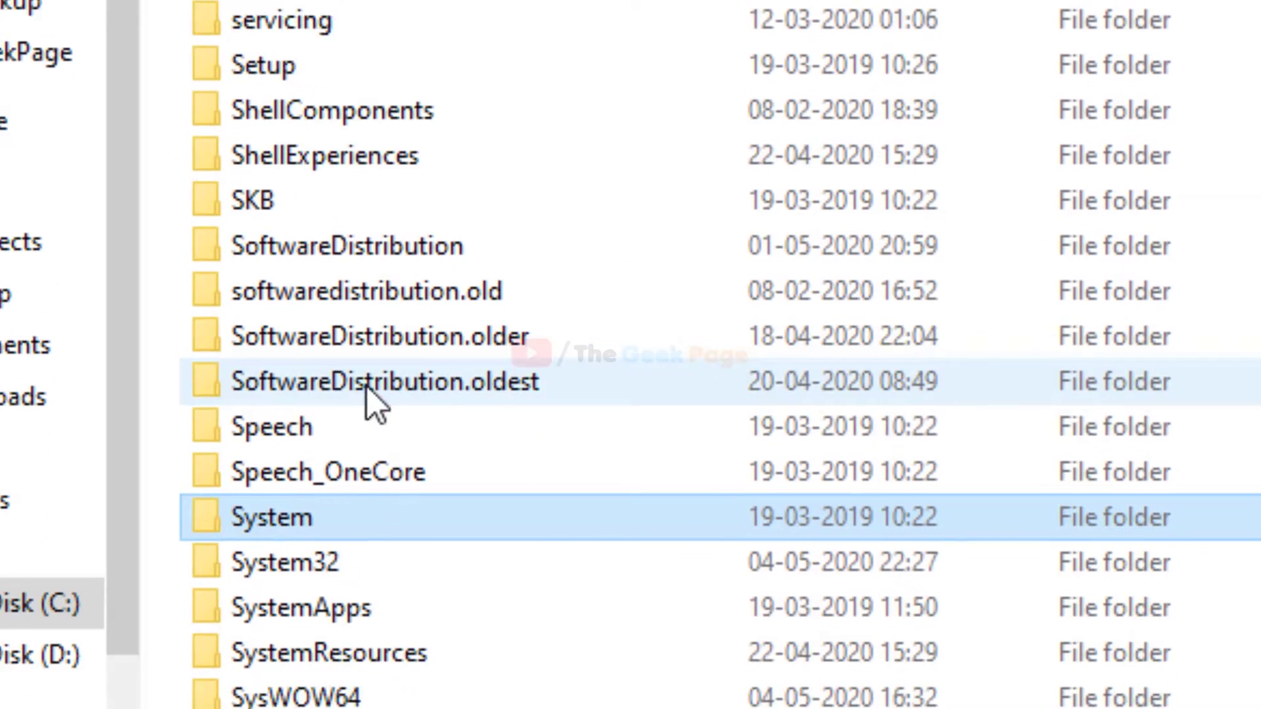
left_click(379, 445)
double_click(379, 444)
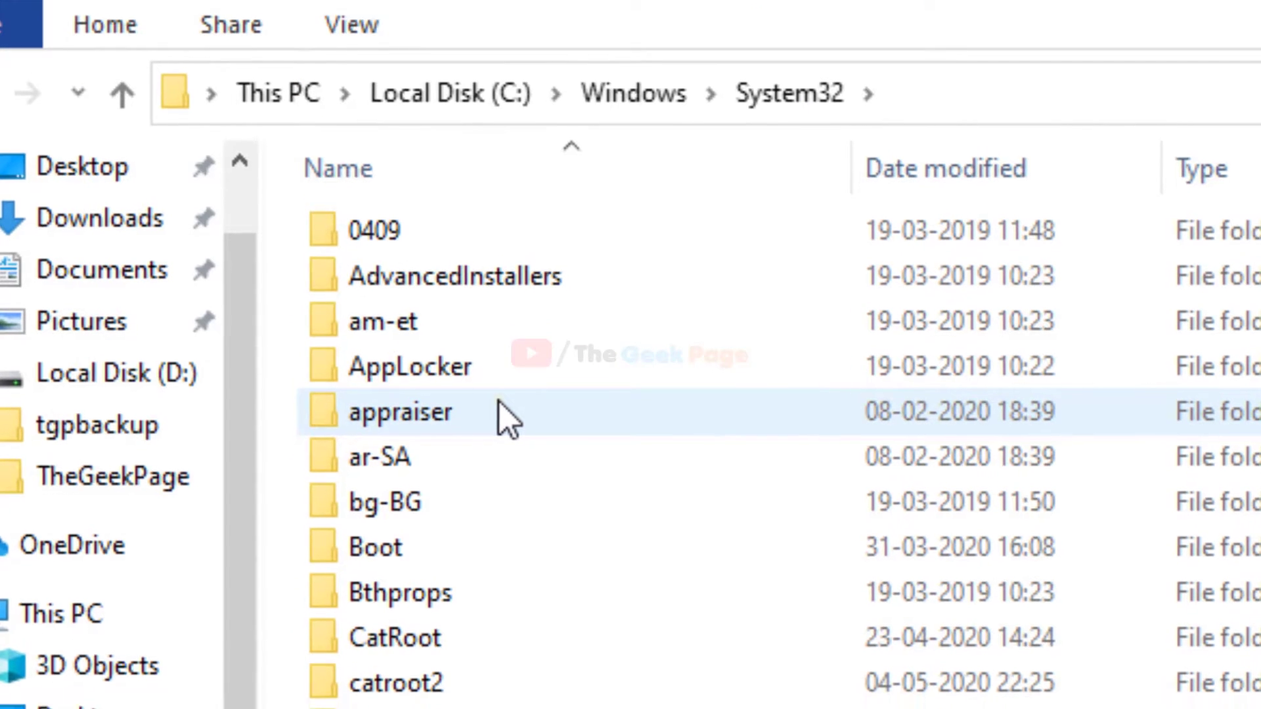
scroll(500, 419, "down", 3)
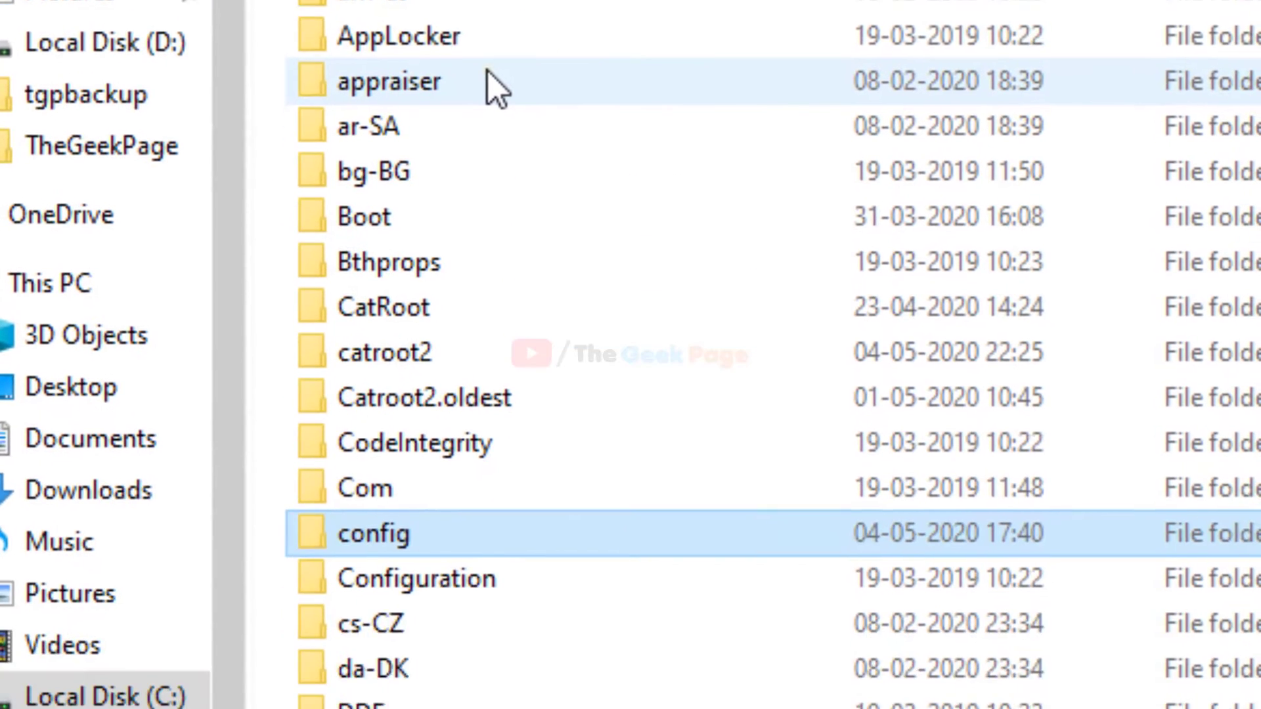
scroll(526, 342, "down", 2)
double_click(456, 400)
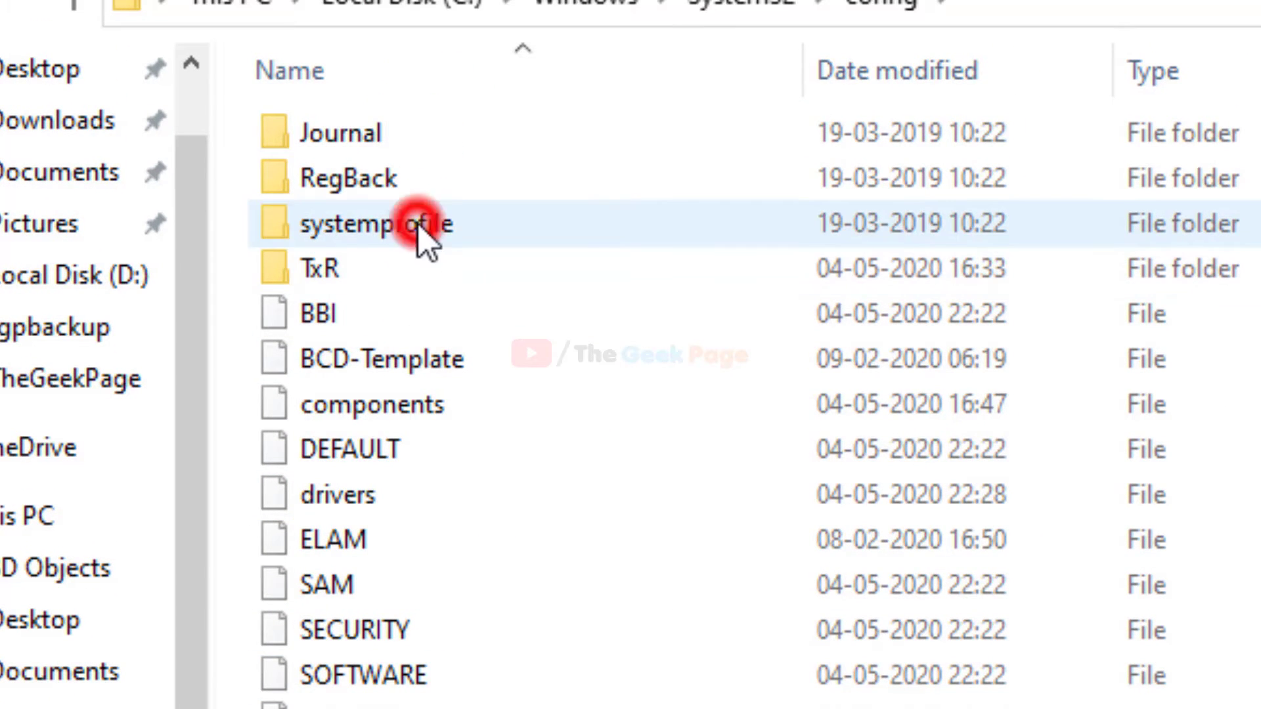
double_click(419, 225)
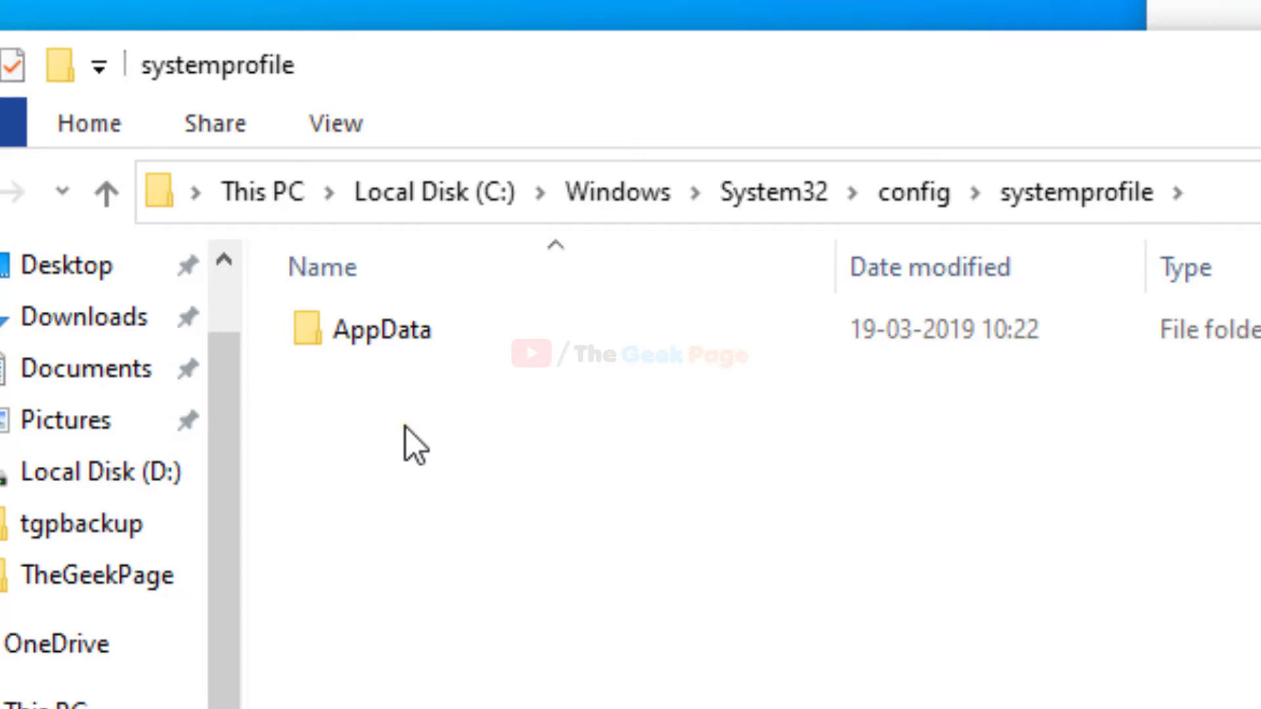
- Create a new folder named Desktop beside AppData in systemprofile
right_click(406, 427)
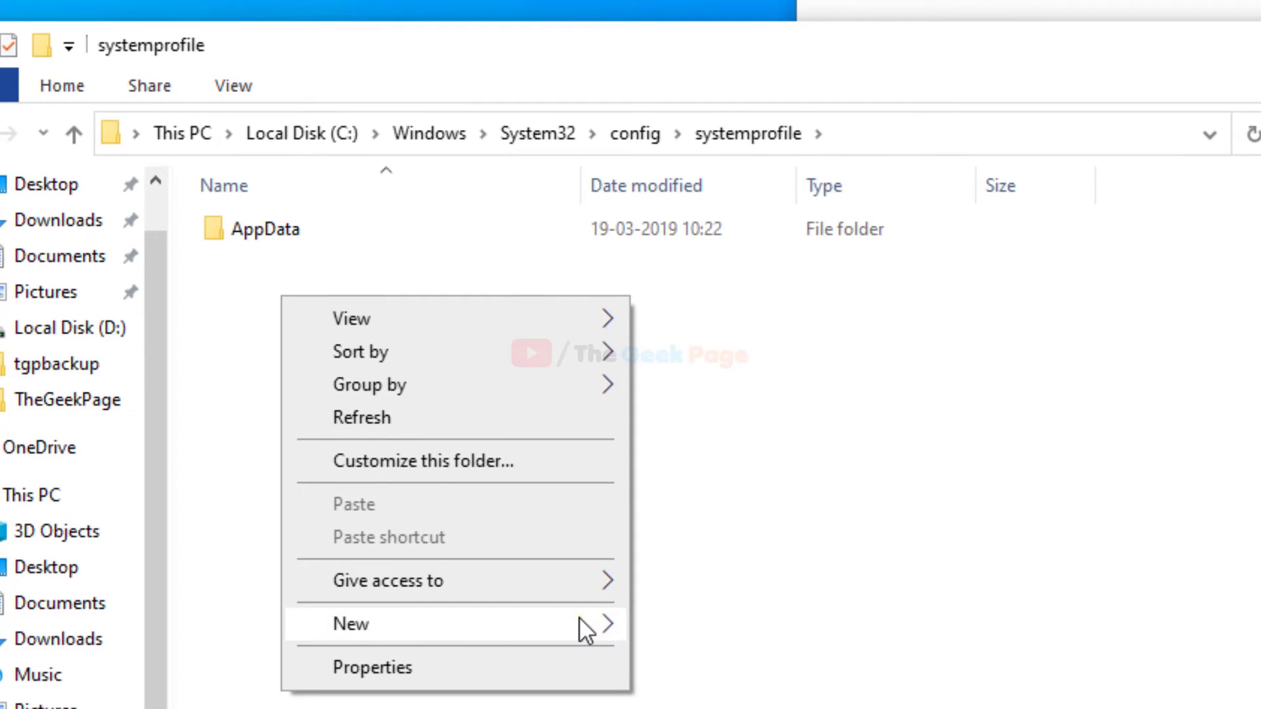
mouse_move(453, 624)
left_click(752, 634)
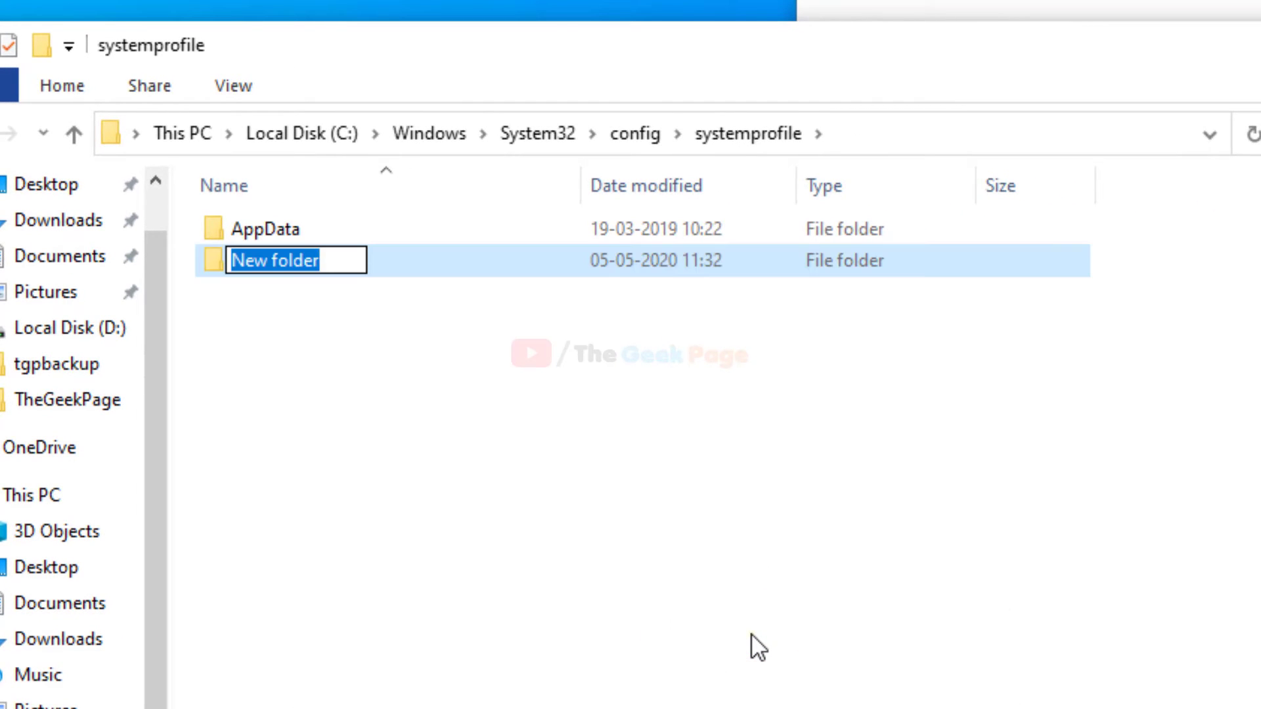
type("Desktop")
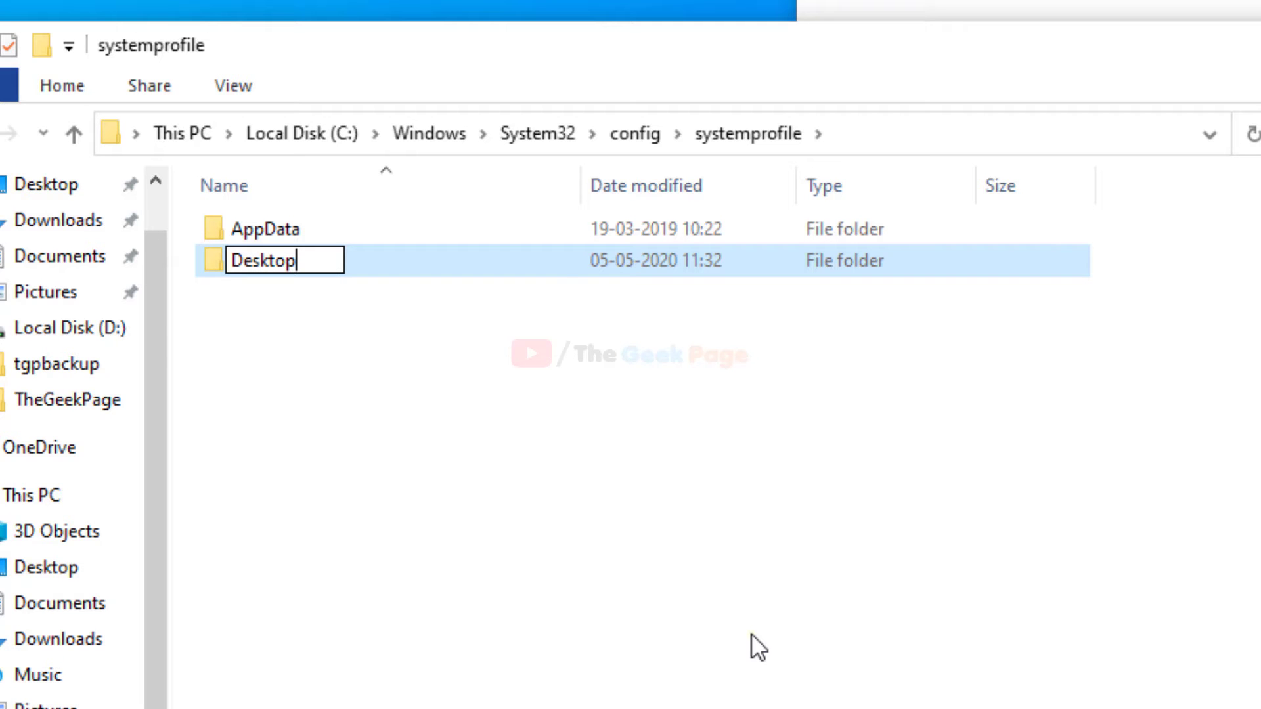
left_click(752, 633)
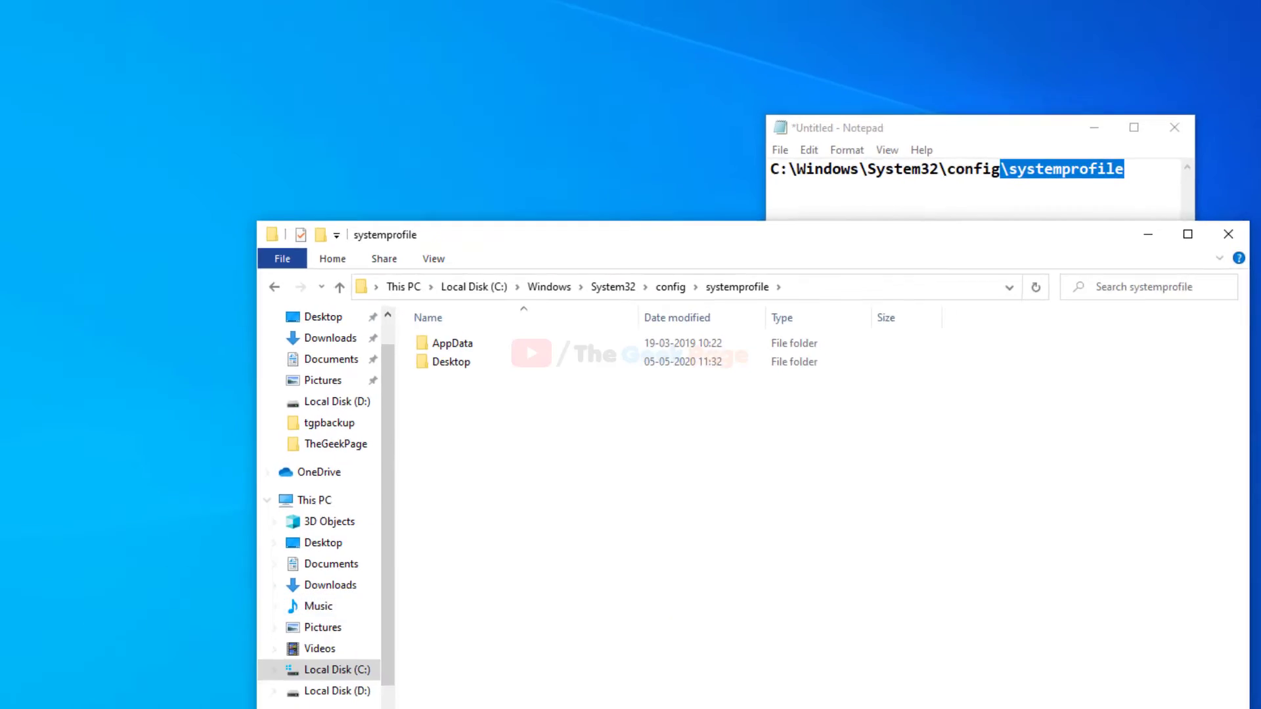
- Open and dismiss the Start power options, then minimize File Explorer and Notepad
key("super")
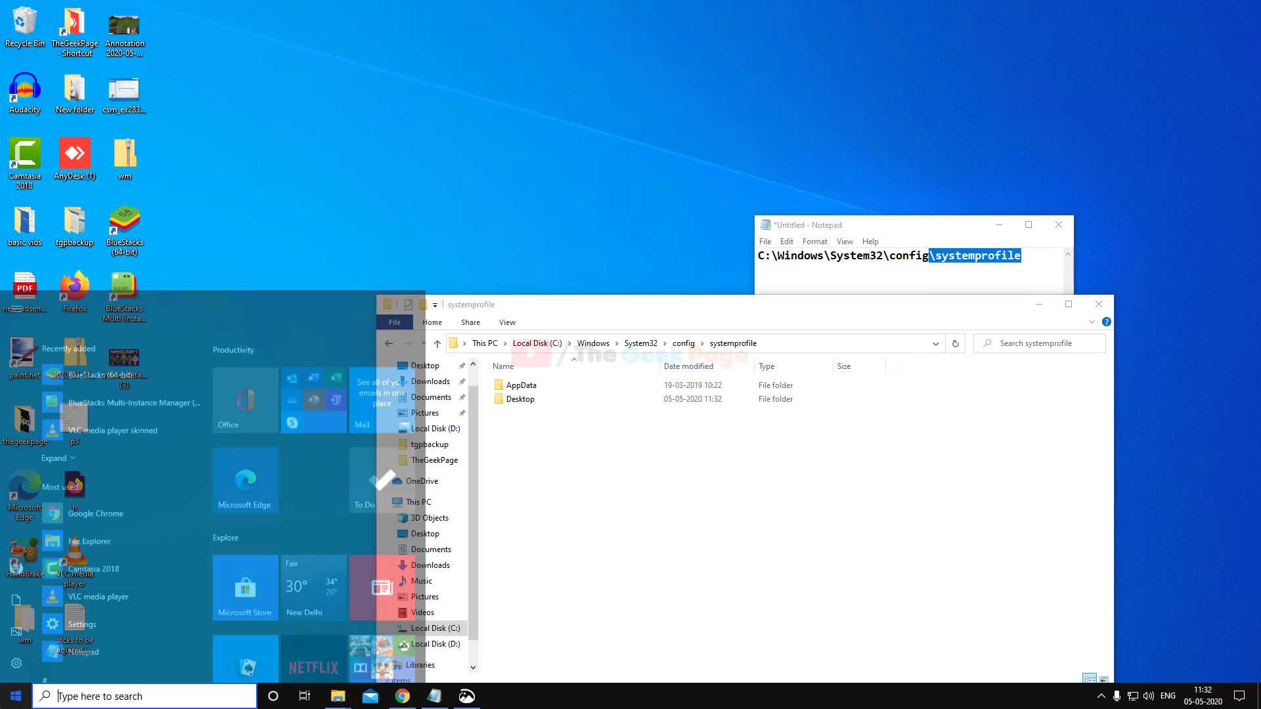
left_click(16, 667)
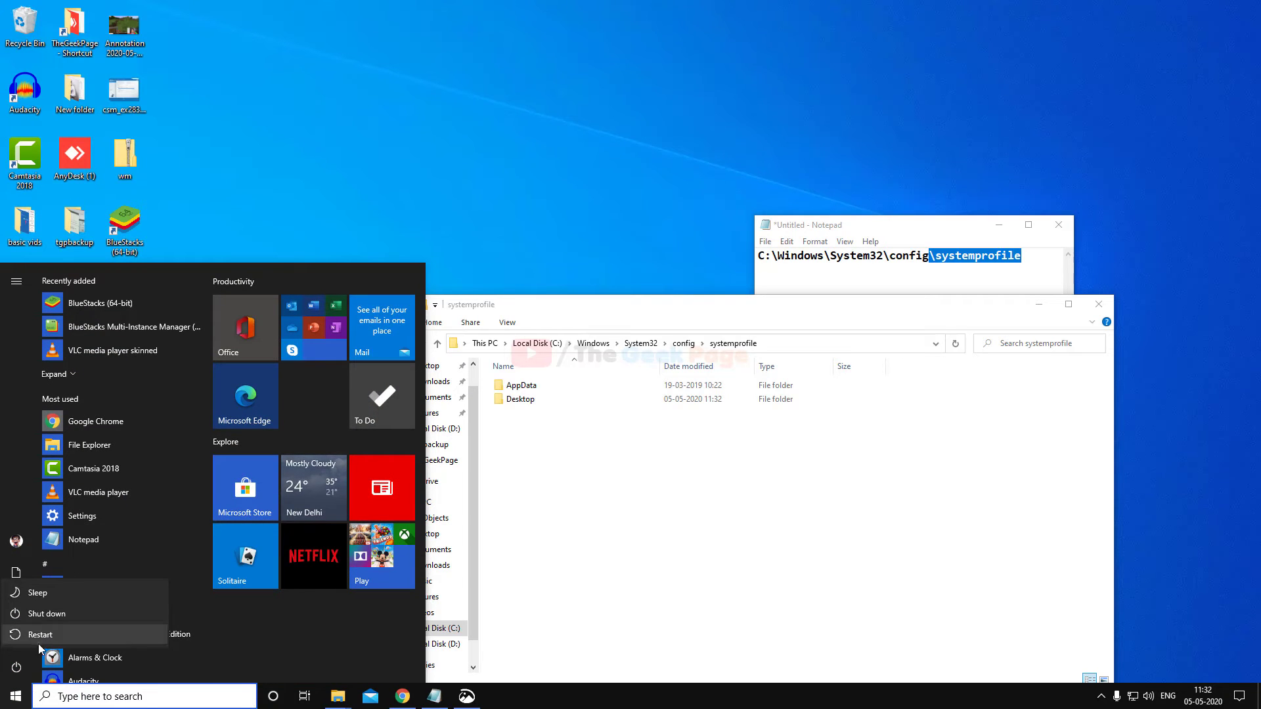
left_click(565, 226)
left_click(1001, 227)
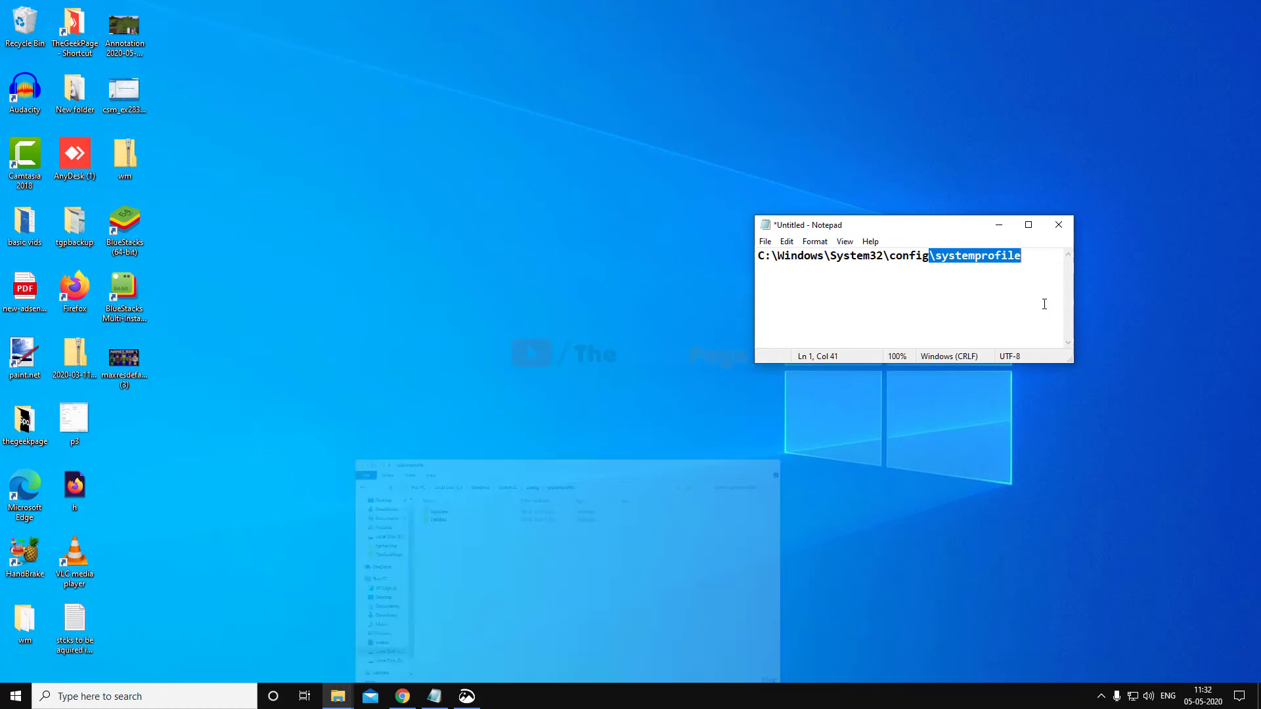
left_click(1002, 227)
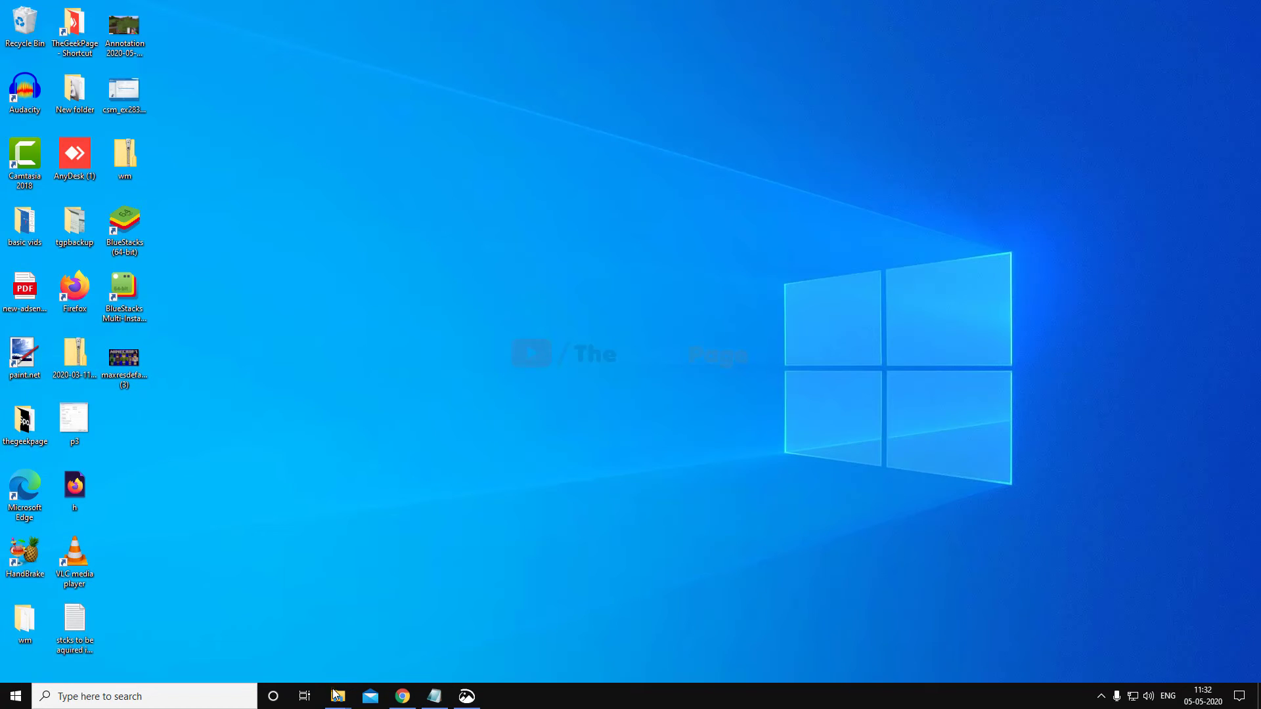
left_click(49, 559)
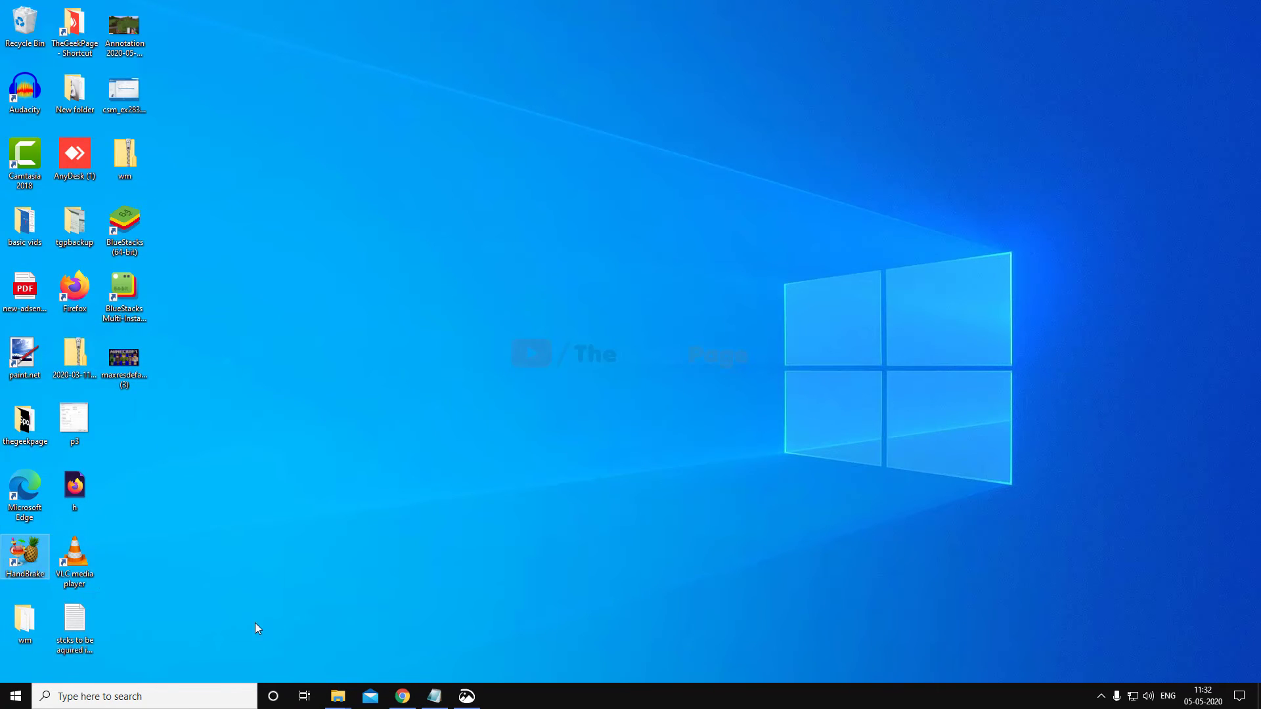
- Reopen This PC from search and open the Properties of Local Disk (C:)
left_click(148, 696)
type("this")
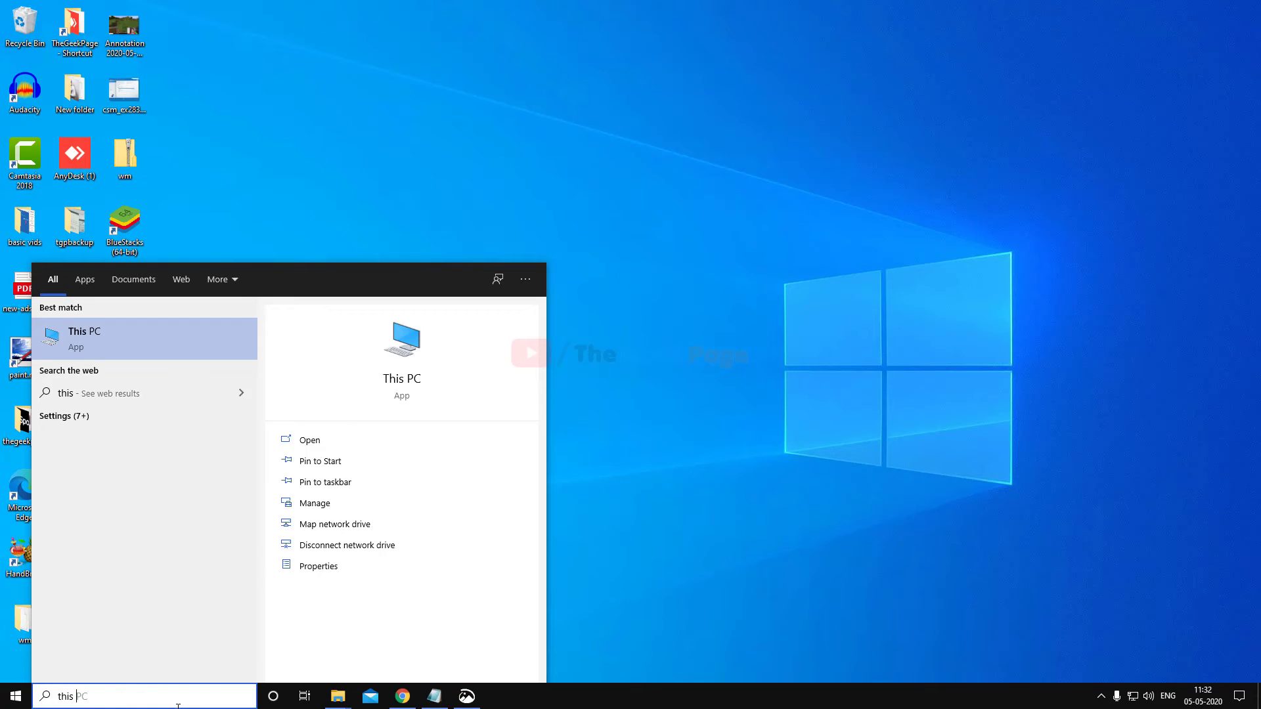
type(" co")
left_click(148, 336)
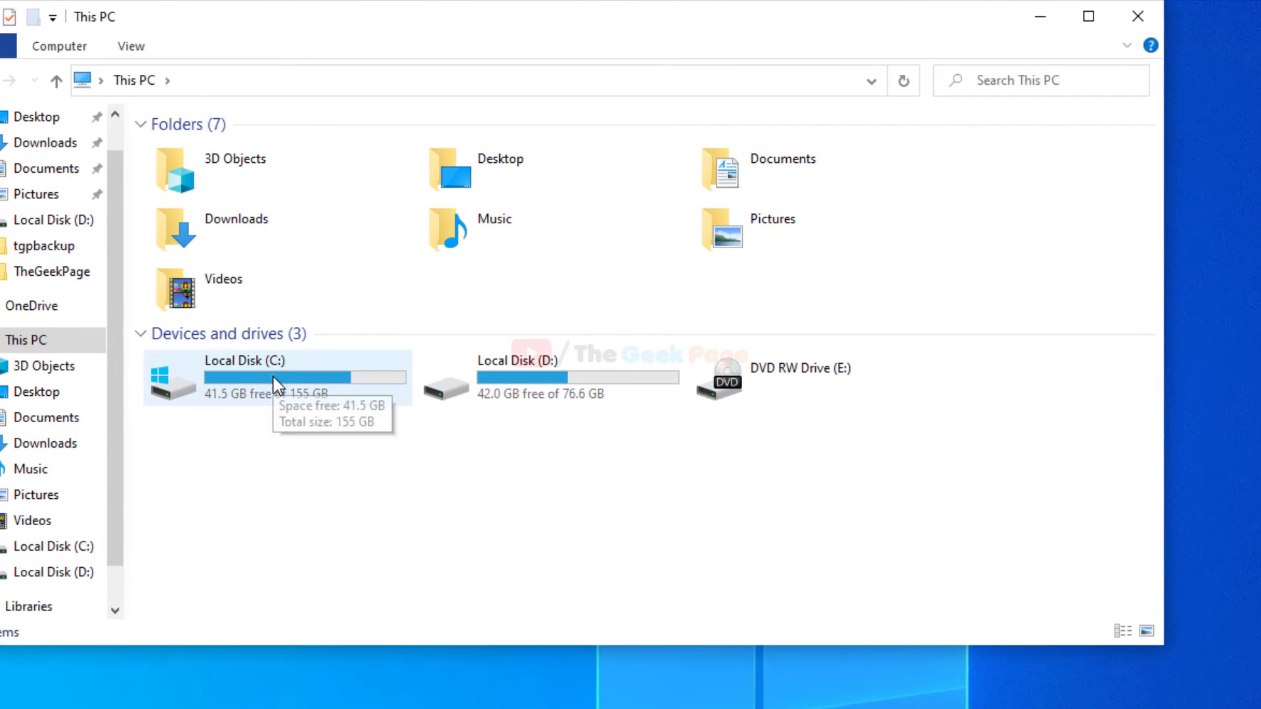
right_click(522, 268)
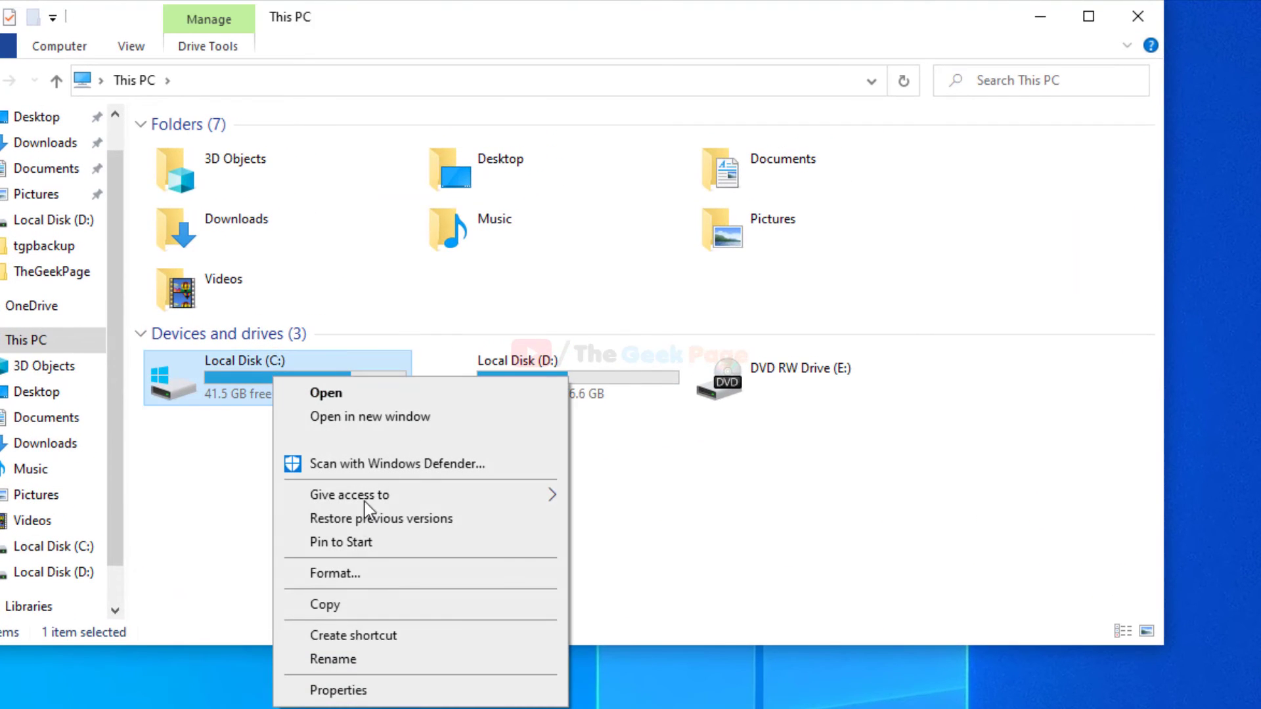
left_click(359, 691)
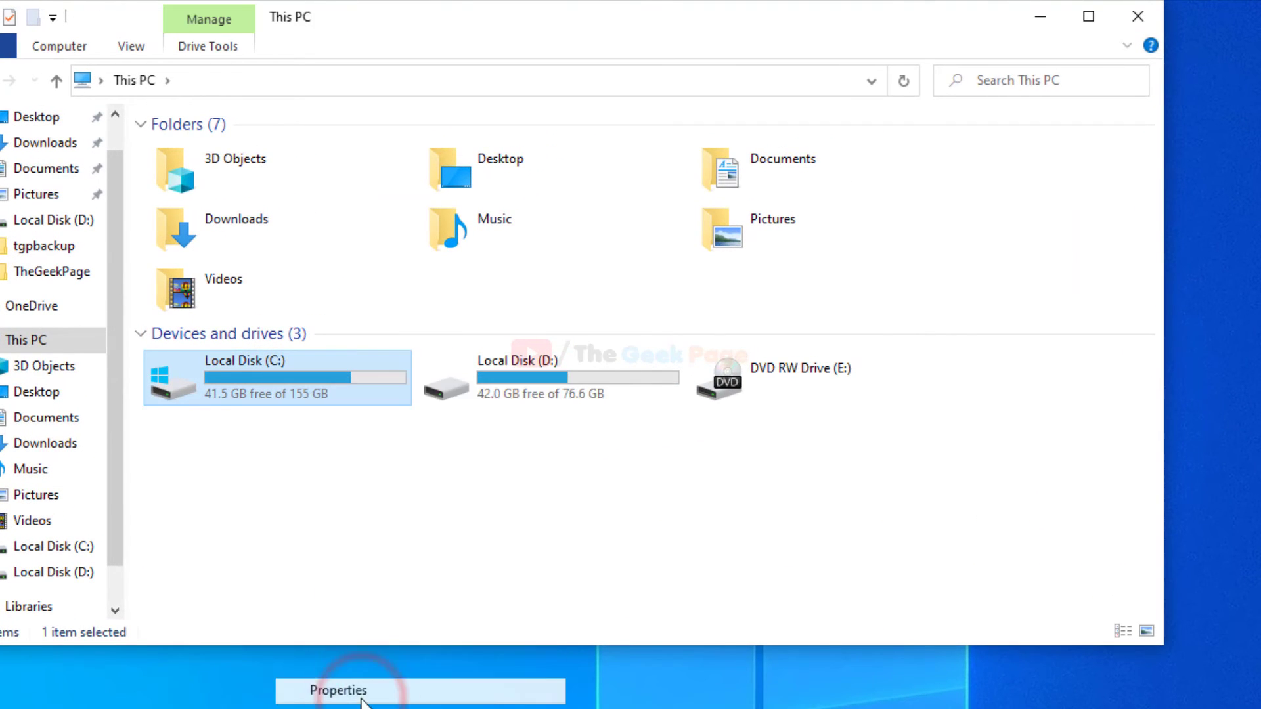
- Start a Scan drive error check on Local Disk (C:) from the Tools tab
left_click(421, 449)
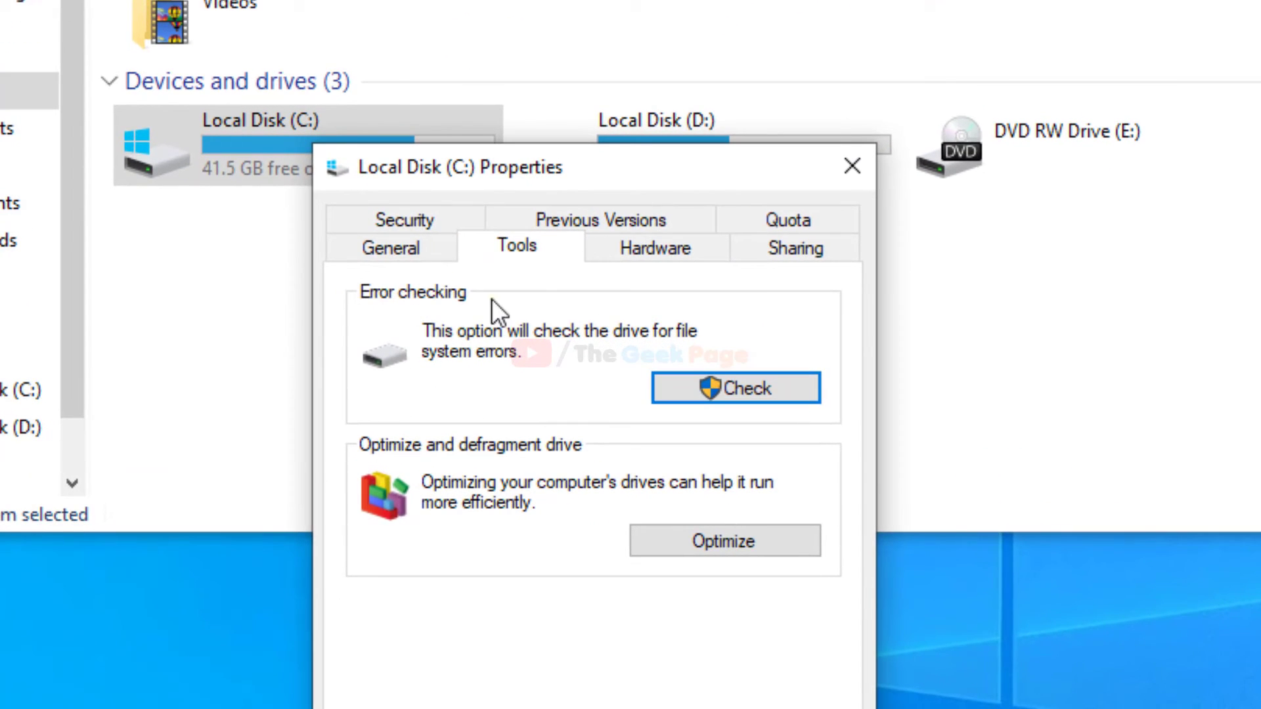
left_click(805, 392)
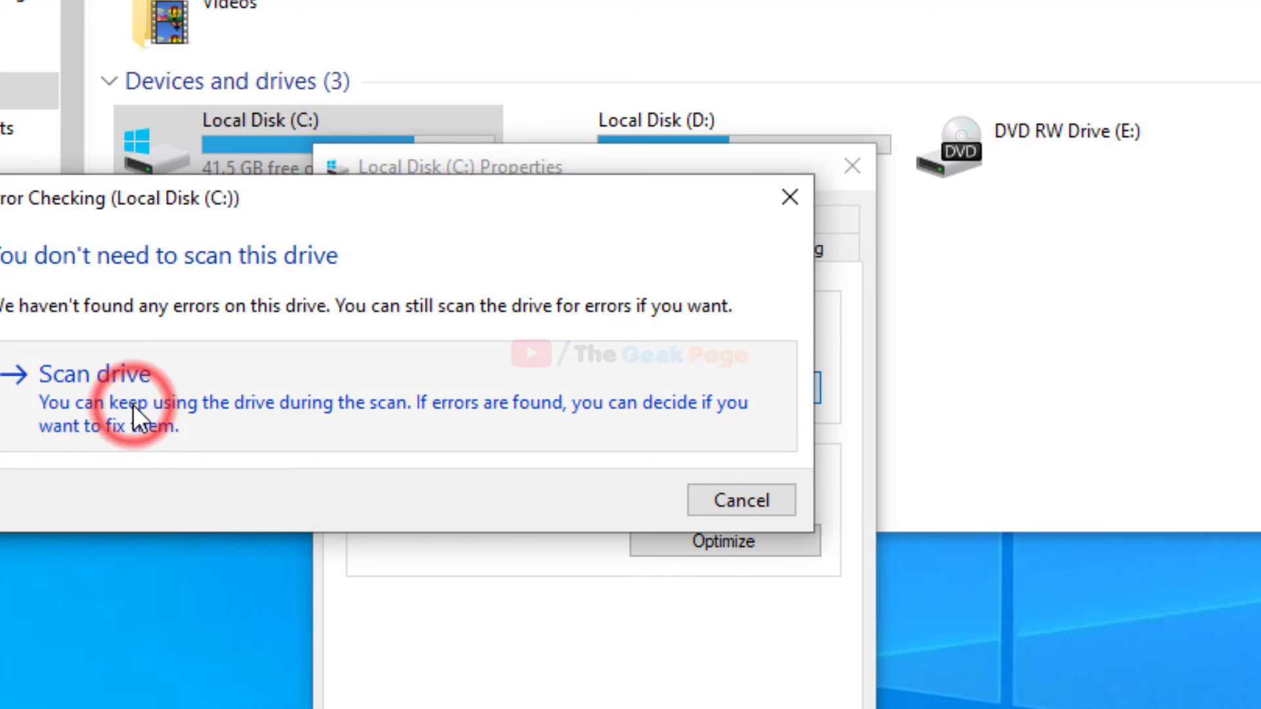
left_click(133, 406)
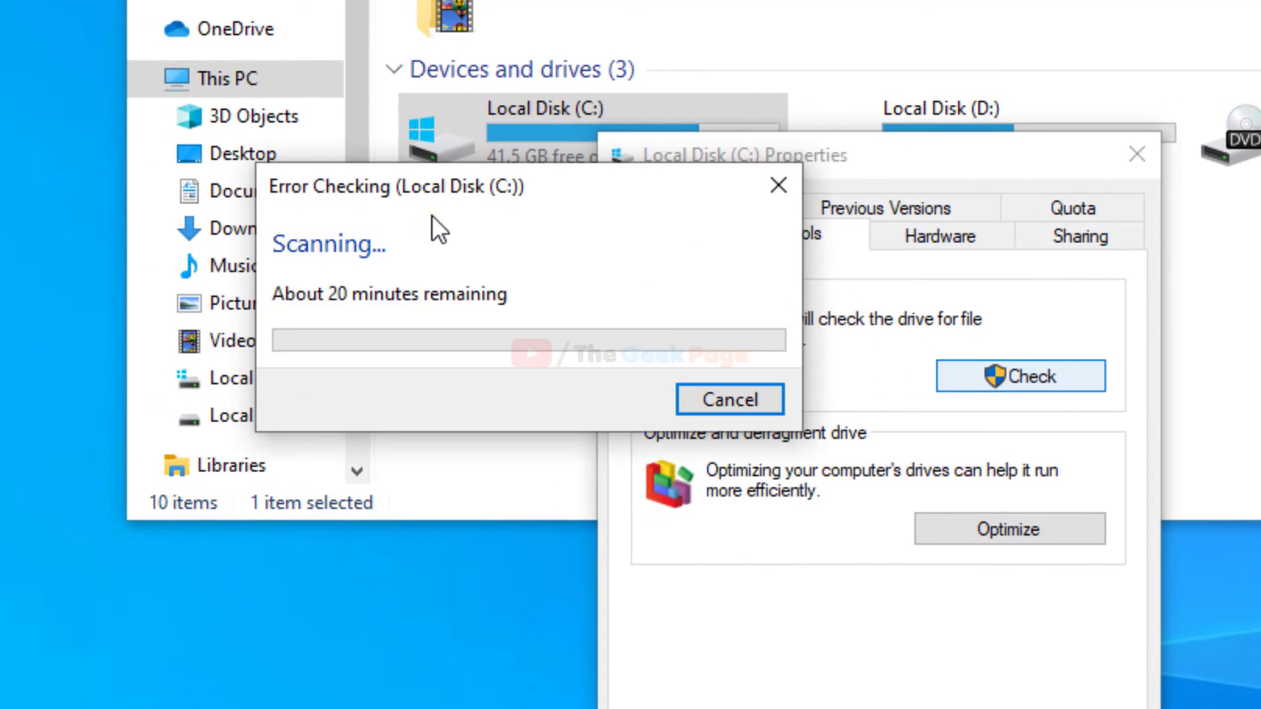